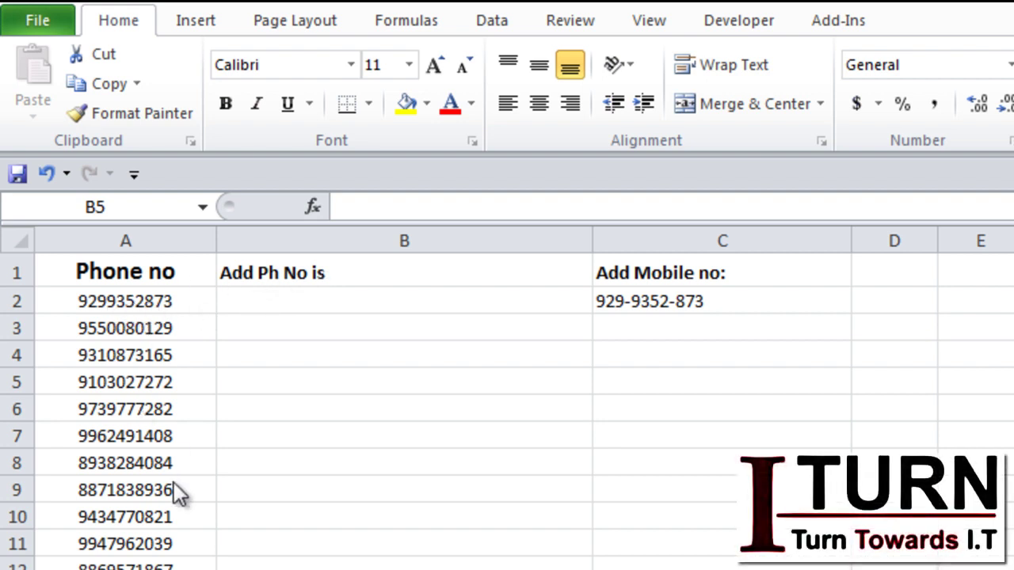
Enter the formula =CONCATENATE("Ph No is",A2) in cell B2
click(262, 301)
text(=c)
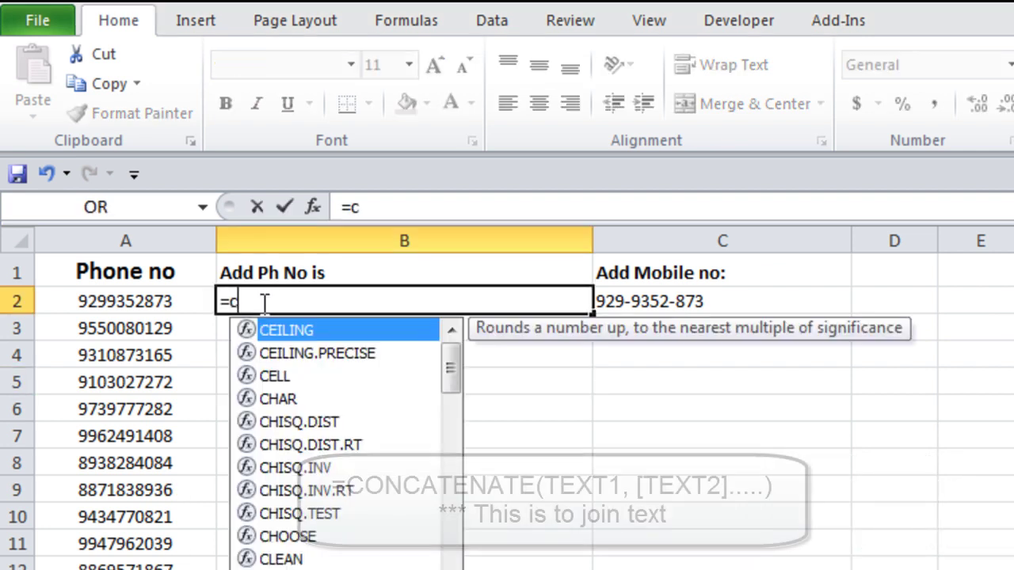
text(oncate)
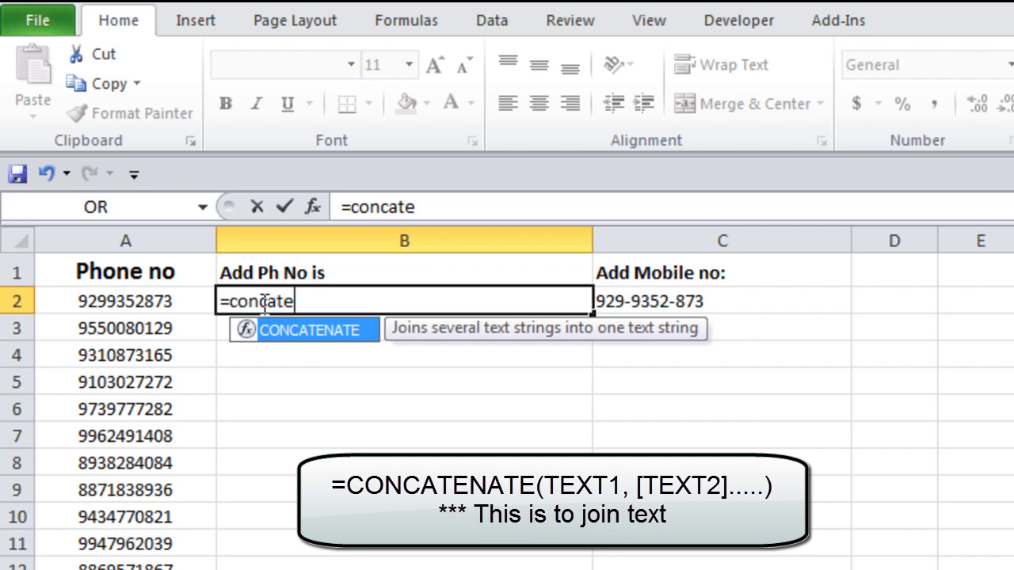
key(Tab)
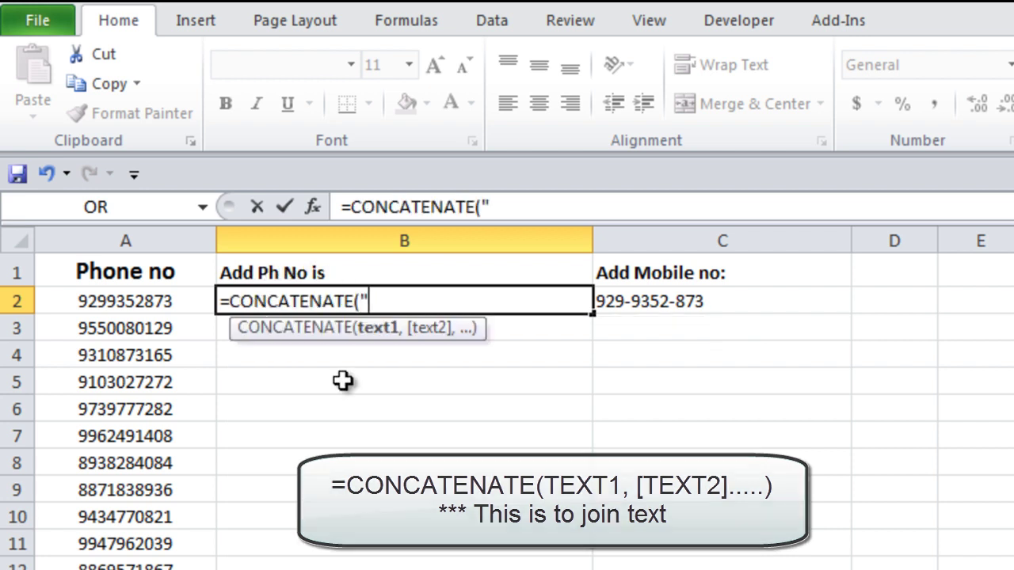
text("Ph)
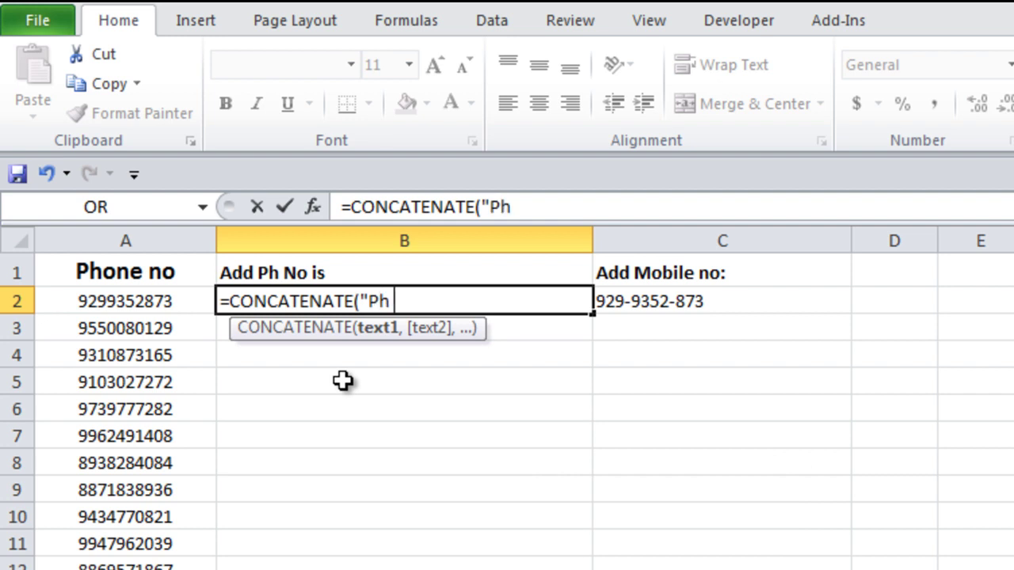
text( n)
key(BackSpace)
text(No is)
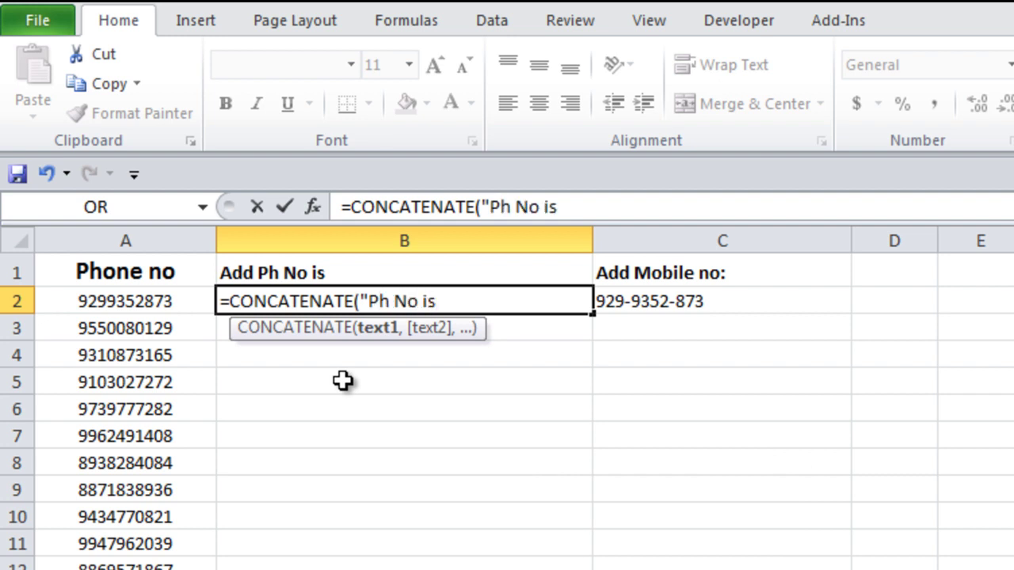
text(",)
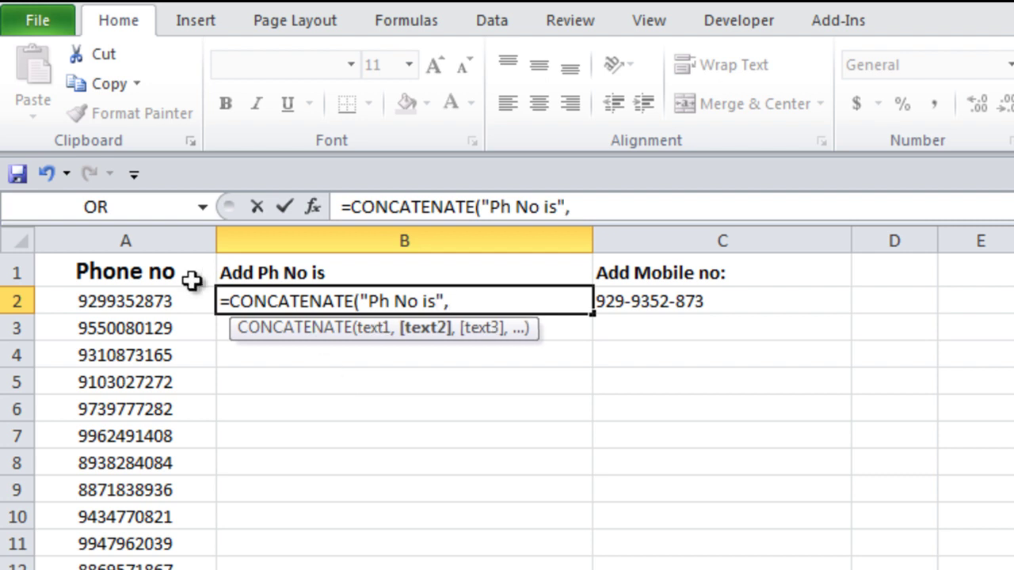
click(142, 298)
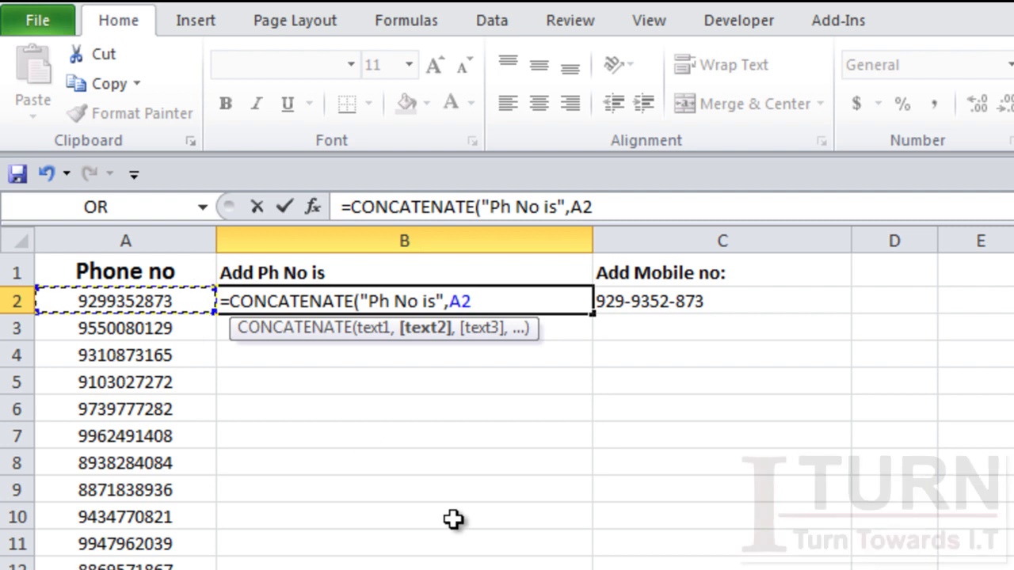
text())
key(Return)
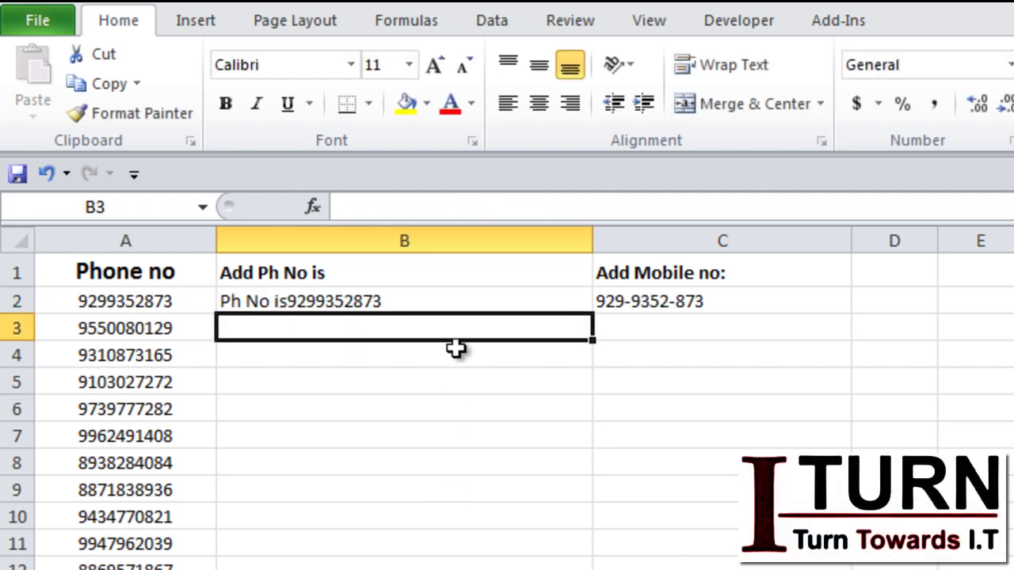
Examine the text1 and text2 arguments of the CONCATENATE formula in B2 by highlighting each one
click(433, 299)
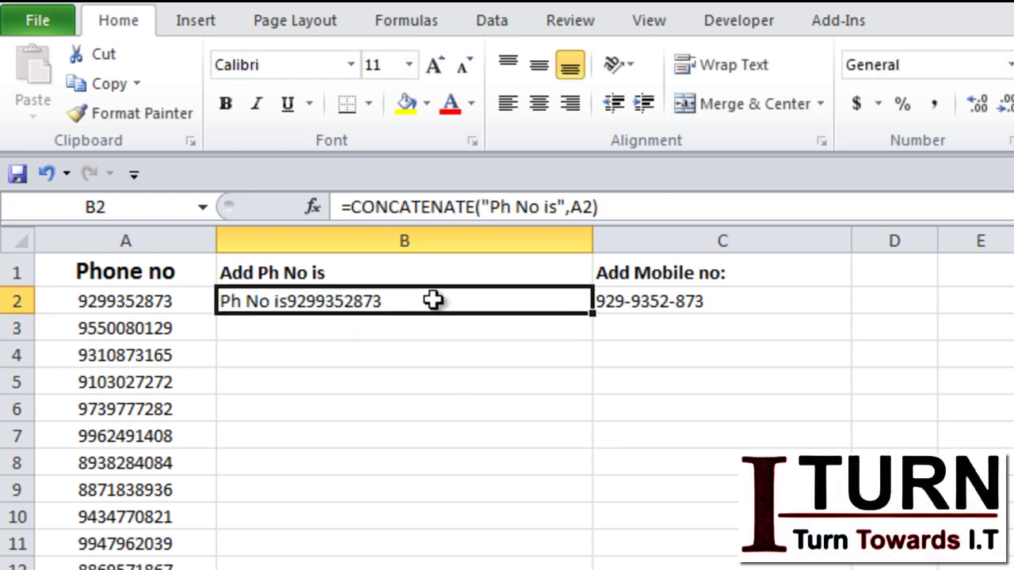
click(491, 206)
click(505, 238)
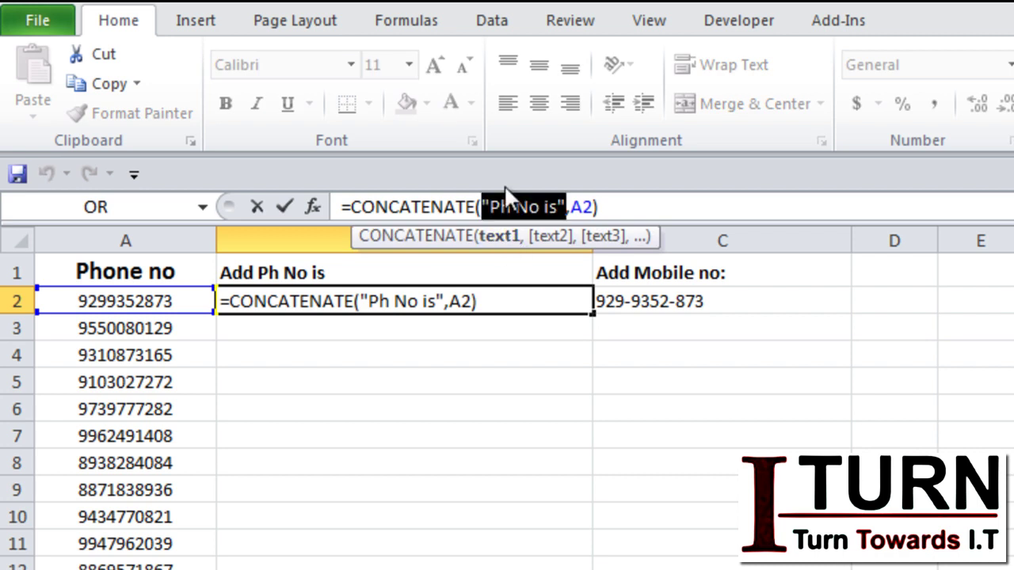
click(582, 205)
click(555, 239)
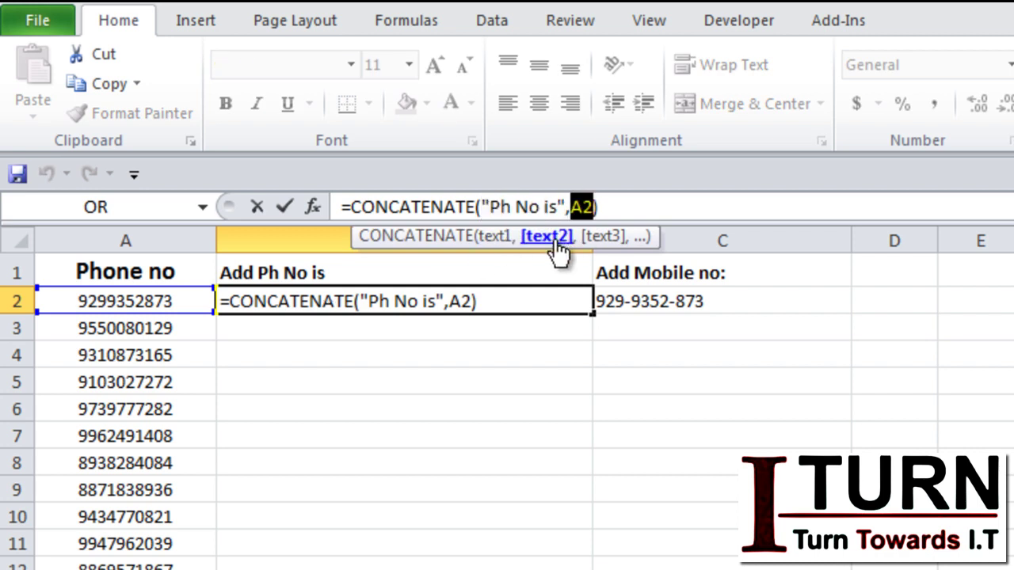
key(Return)
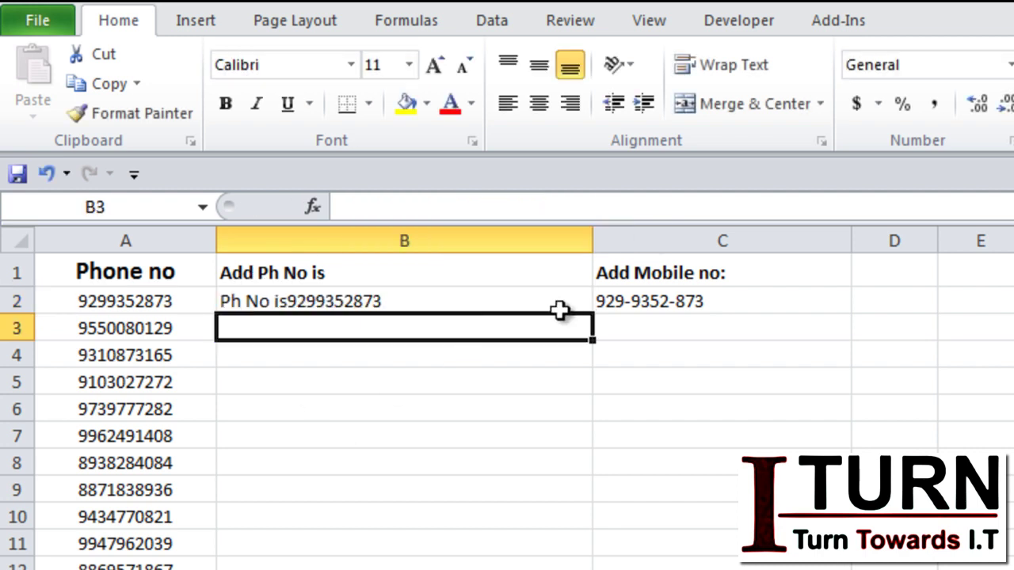
Fill the CONCATENATE formula from B2 down column B alongside the phone numbers
click(567, 306)
double_click(595, 313)
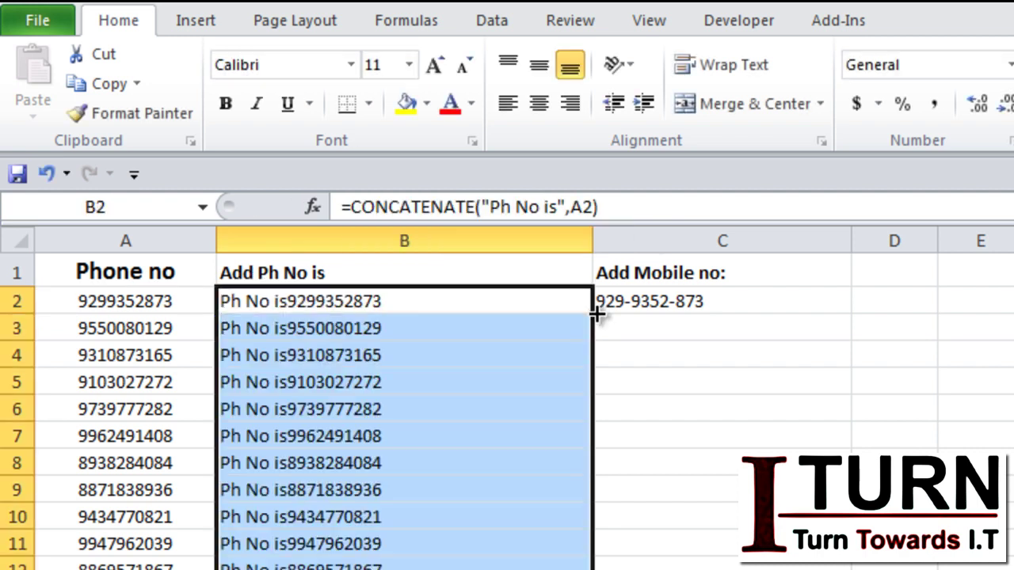
Review how the "Ph No is" text and the A2 reference map to the arguments of B2's formula
click(404, 302)
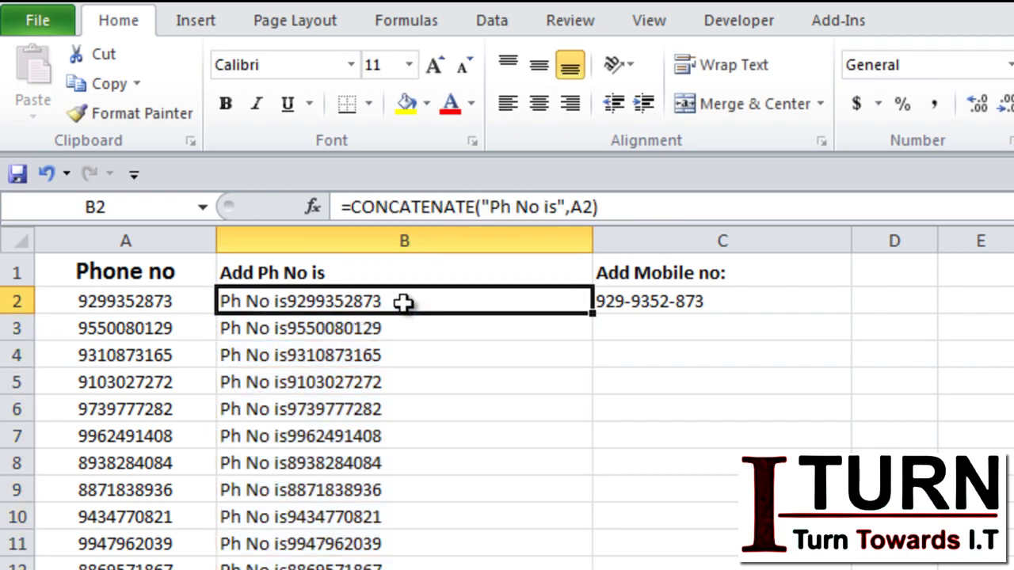
click(491, 203)
click(501, 236)
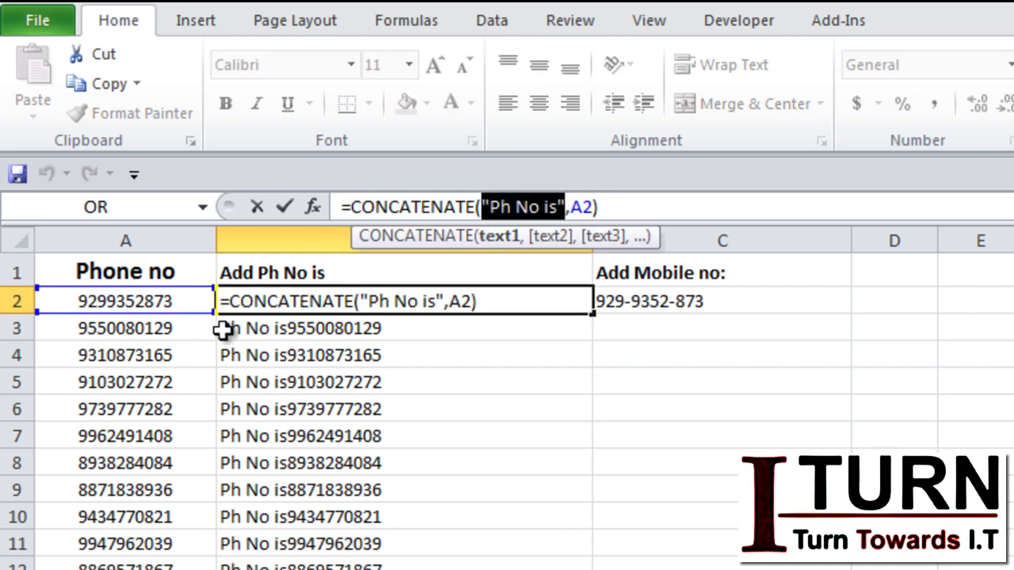
click(554, 237)
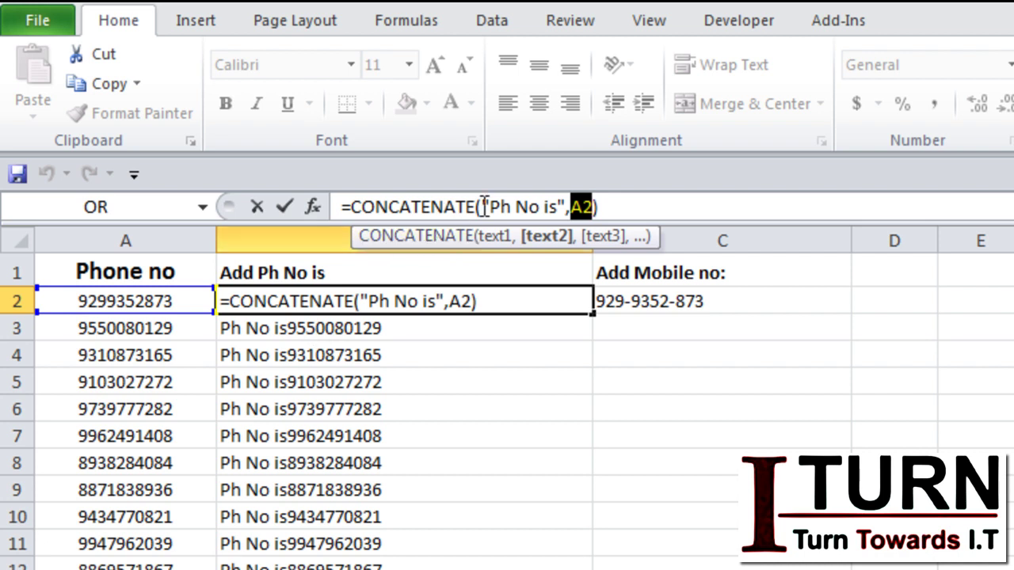
key(ctrl+Return)
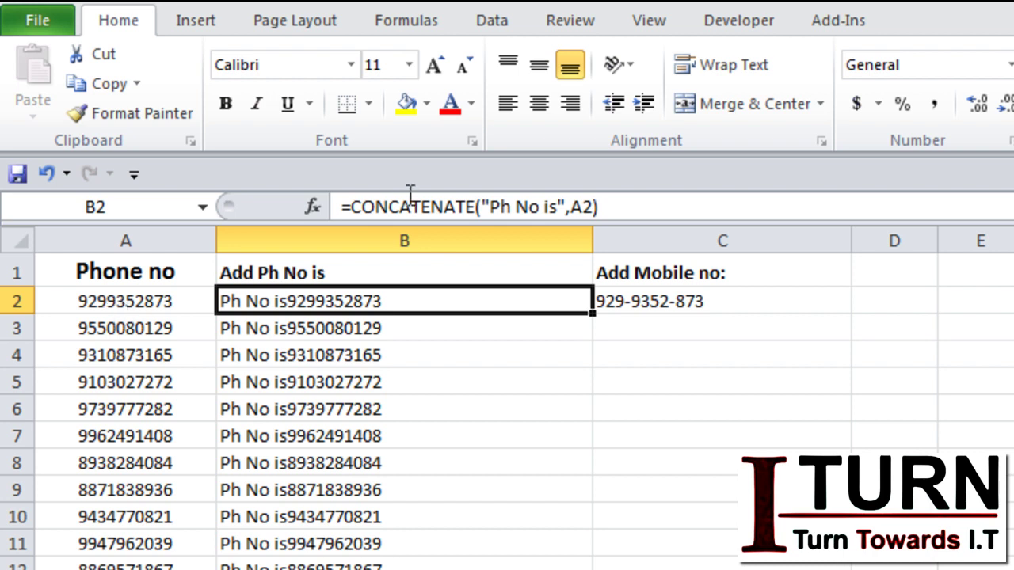
Insert LEFT(A2,2) as the first argument of the CONCATENATE formula in B2, ahead of "Ph No is"
click(485, 208)
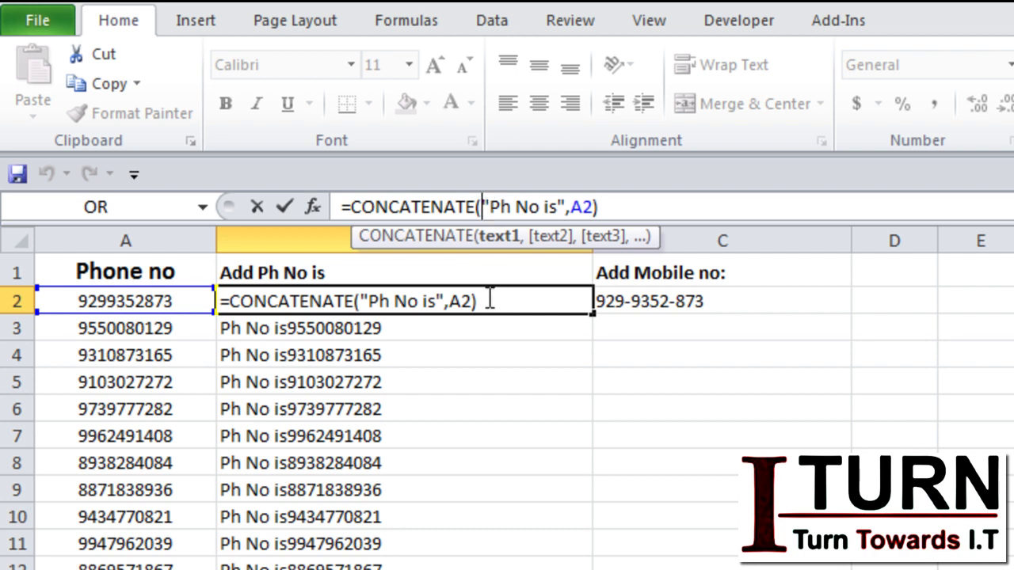
text(left)
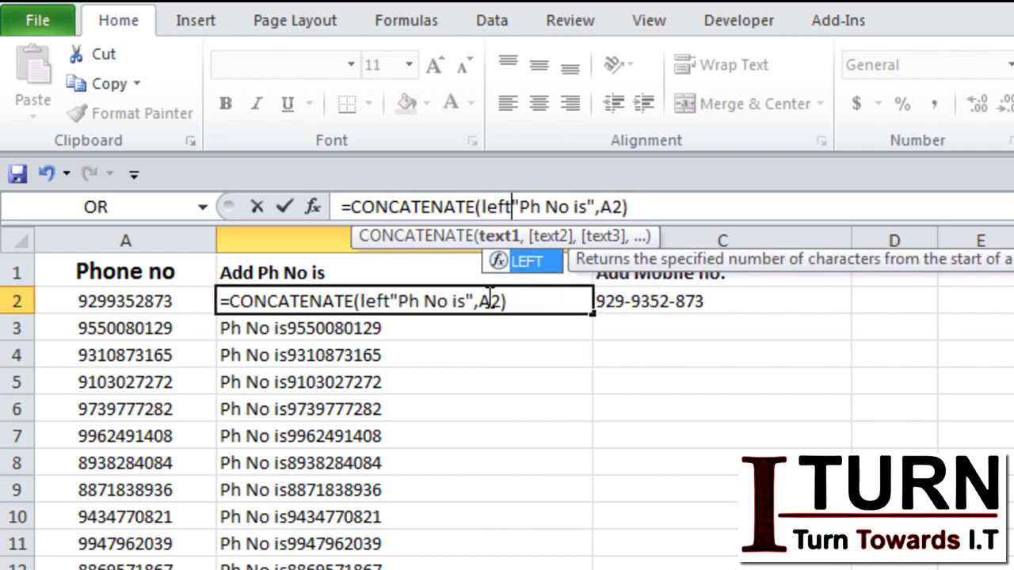
key(Tab)
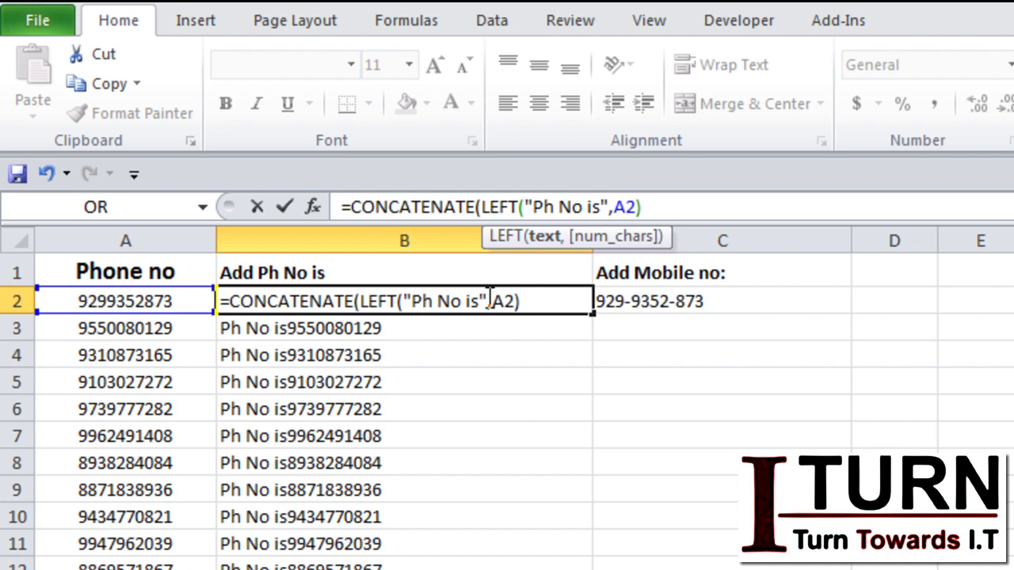
click(154, 300)
text(,2)
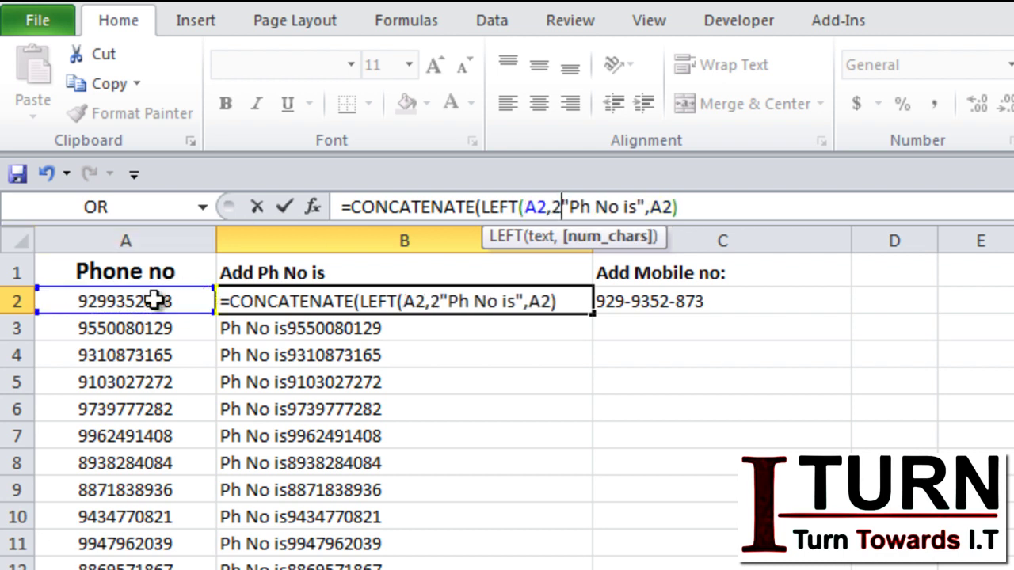
text(),)
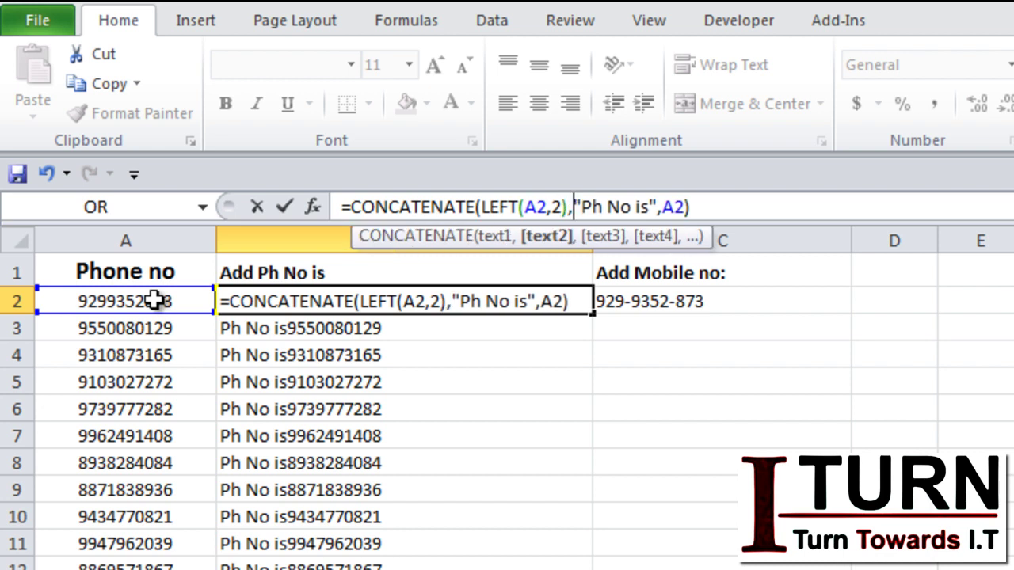
key(Return)
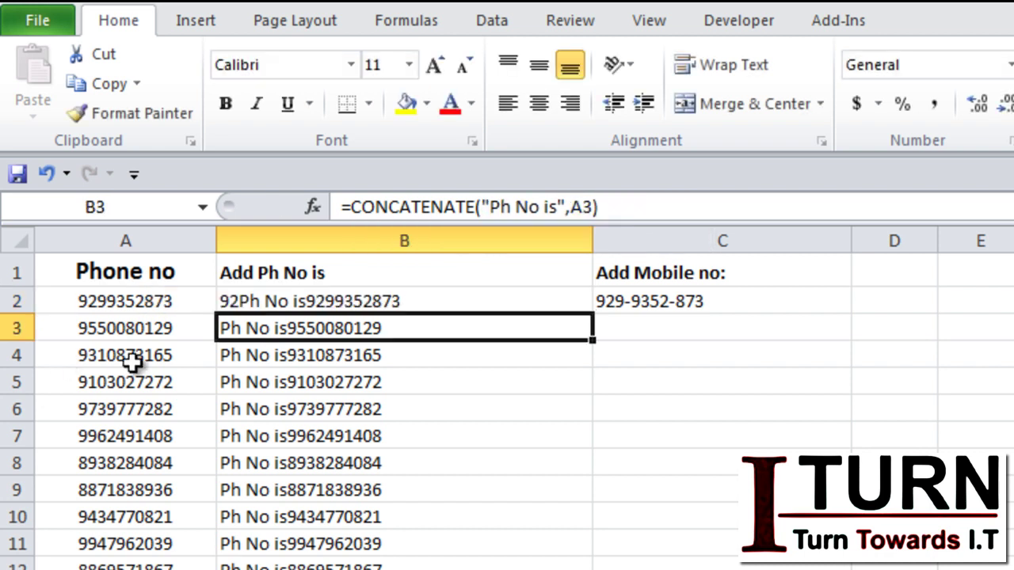
Fill the B2 formula containing LEFT(A2,2) down the rest of column B
click(513, 299)
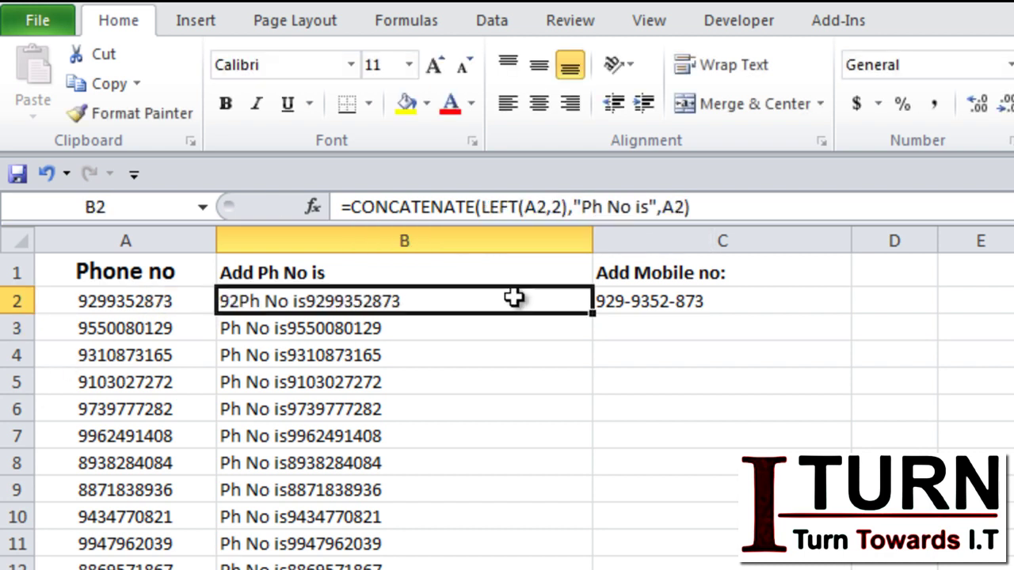
double_click(593, 314)
Examine the three arguments of B2's formula in turn: LEFT(A2,2), "Ph No is" and A2
click(263, 305)
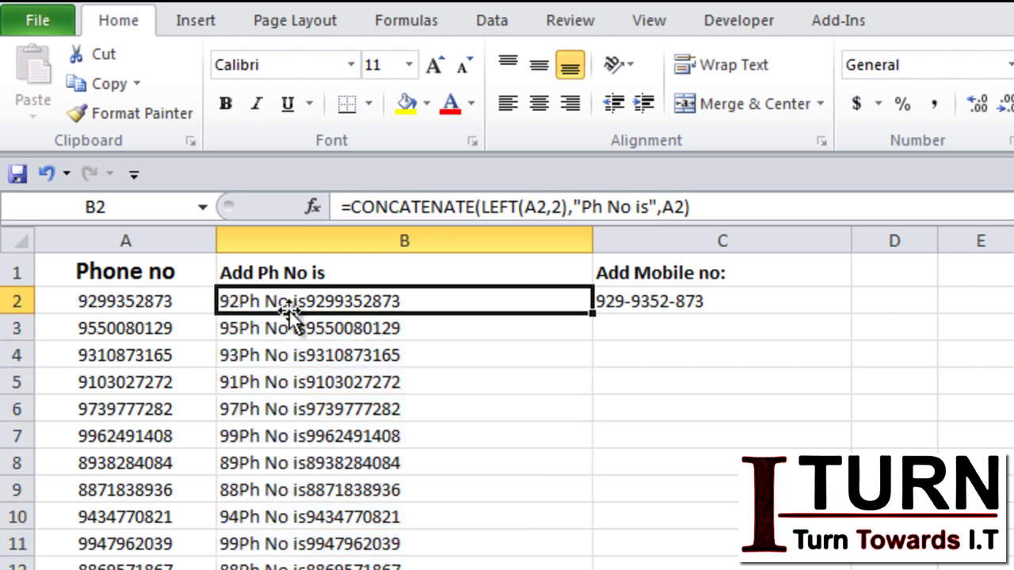
click(516, 207)
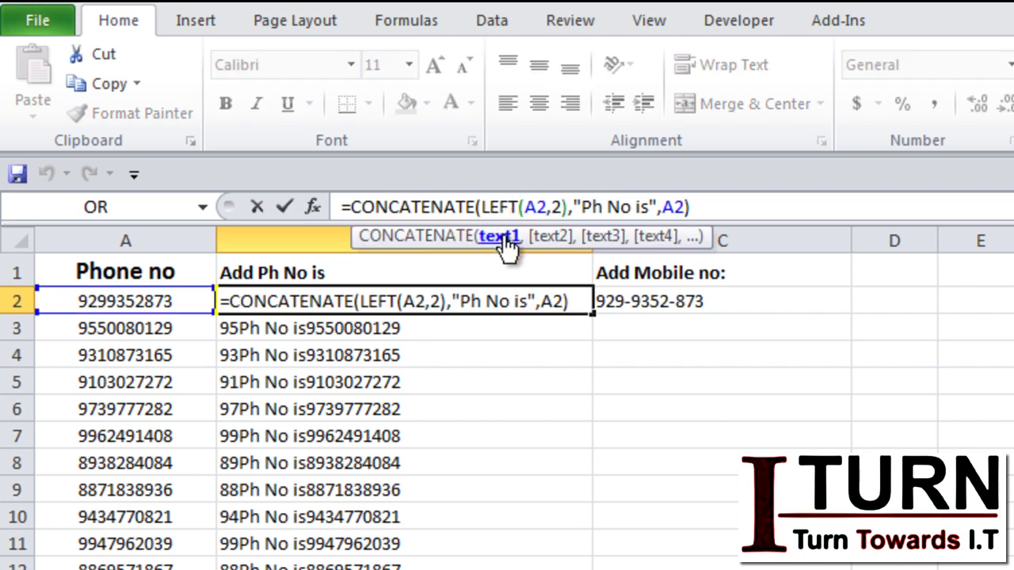
click(507, 236)
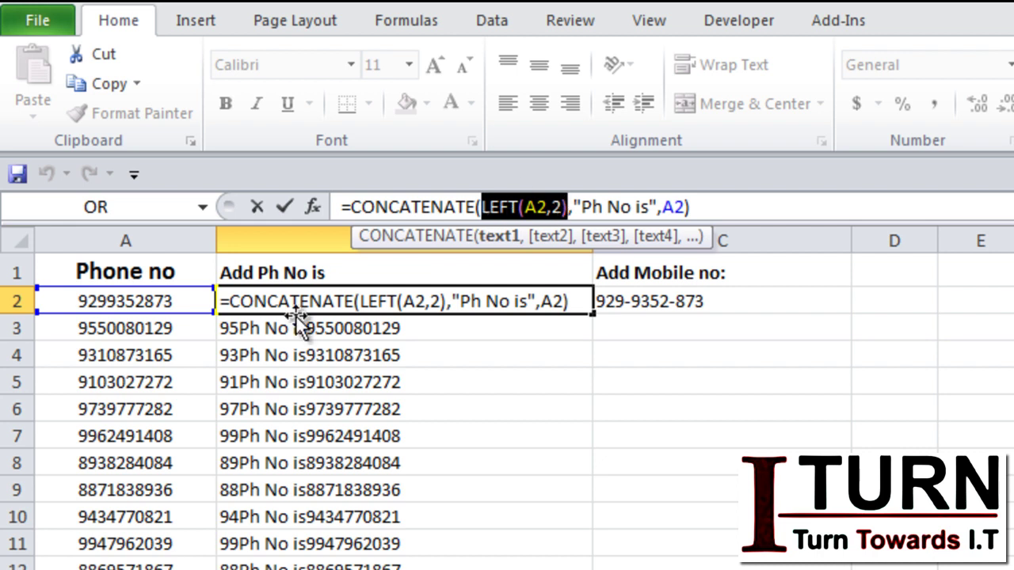
click(549, 236)
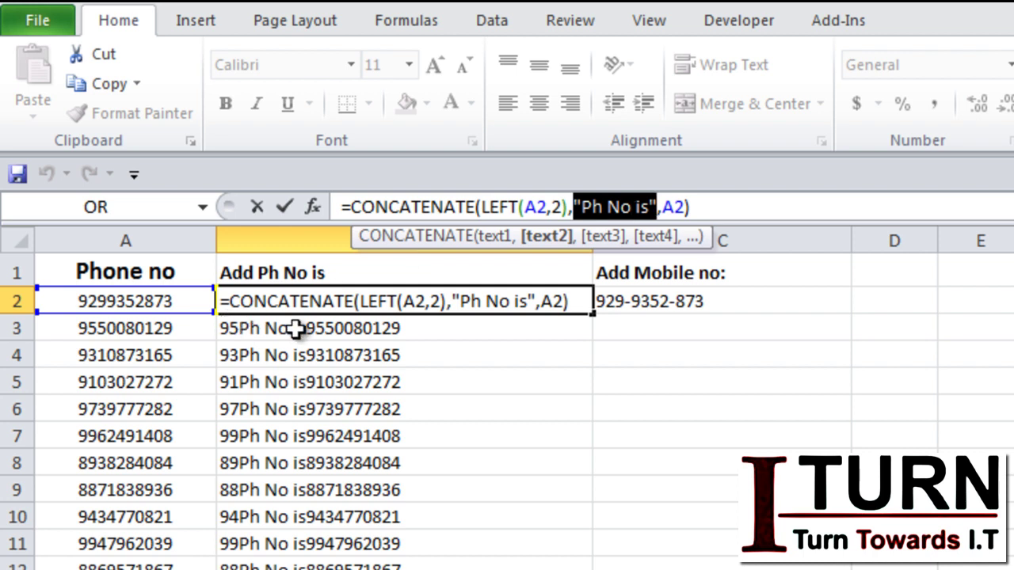
click(606, 236)
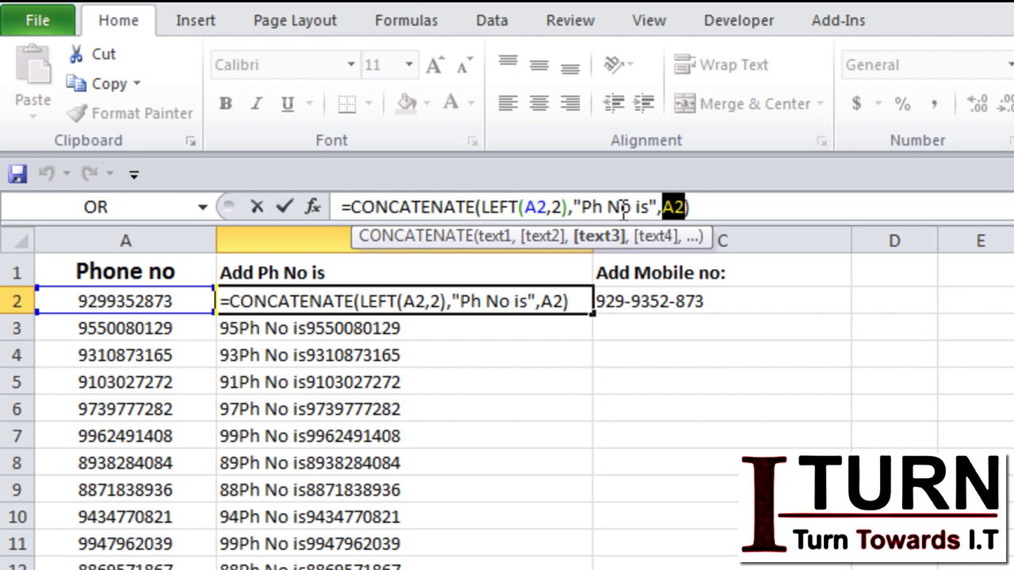
Append " test" as a fourth argument to the CONCATENATE formula in B2
click(686, 208)
text(,)
text(" t)
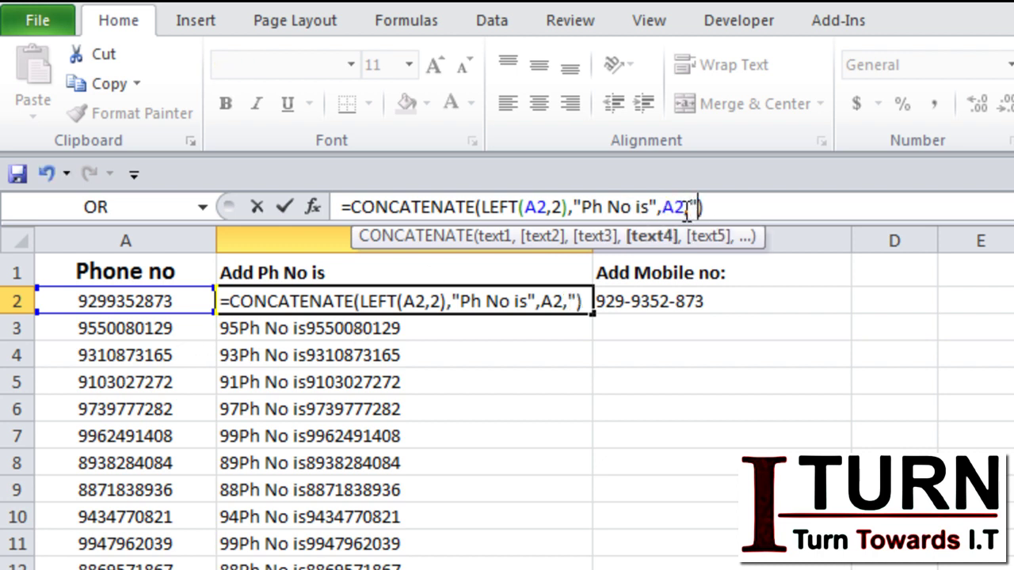
text(est)
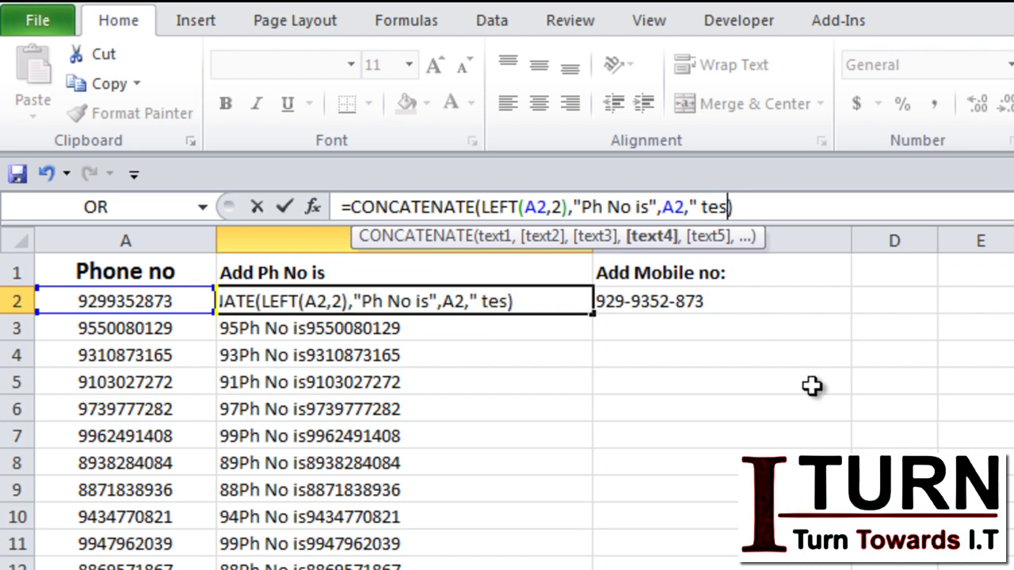
text(")
key(Return)
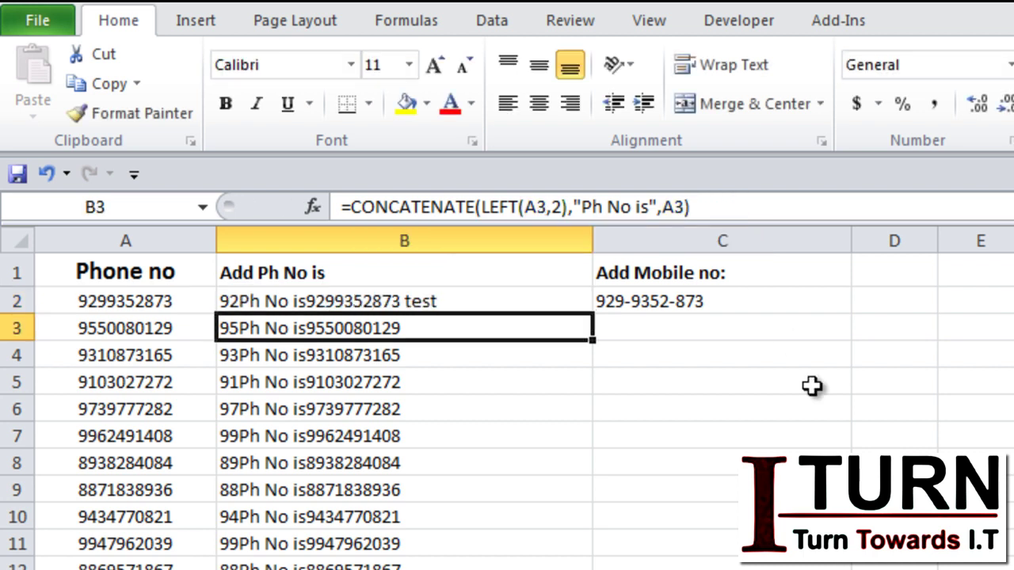
Fill the B2 formula ending in " test" down column B and select cell C2
click(547, 299)
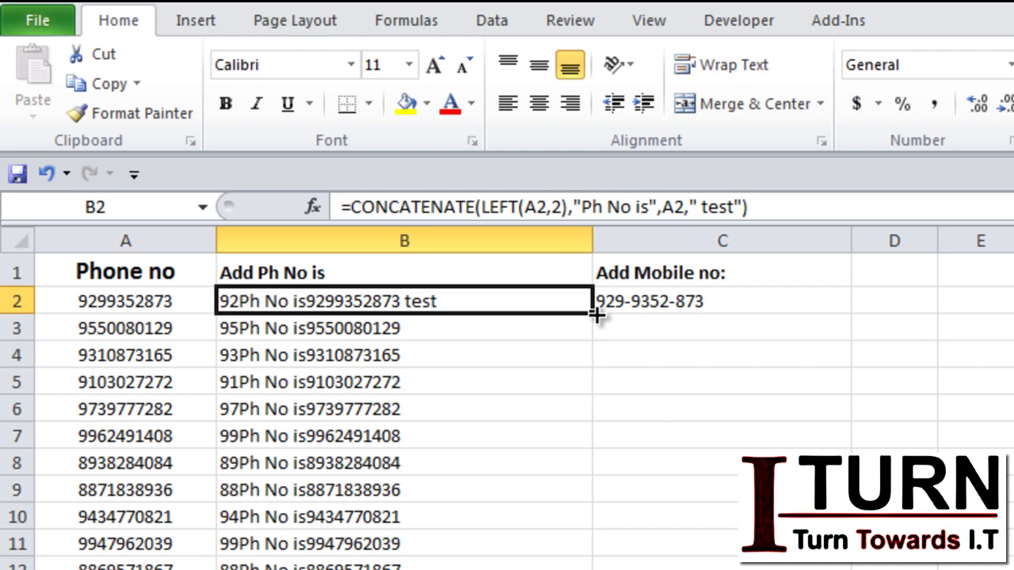
double_click(595, 315)
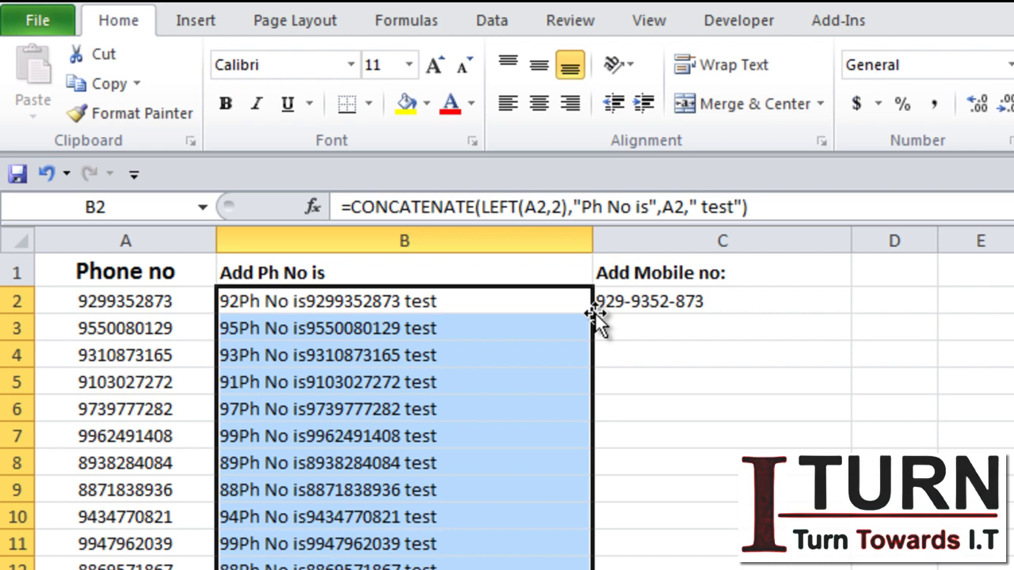
click(650, 302)
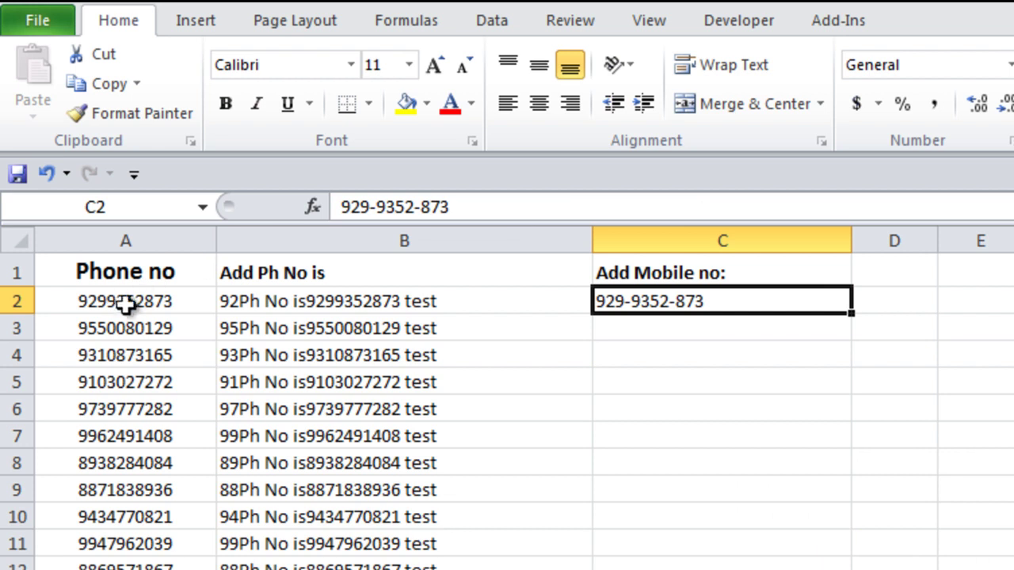